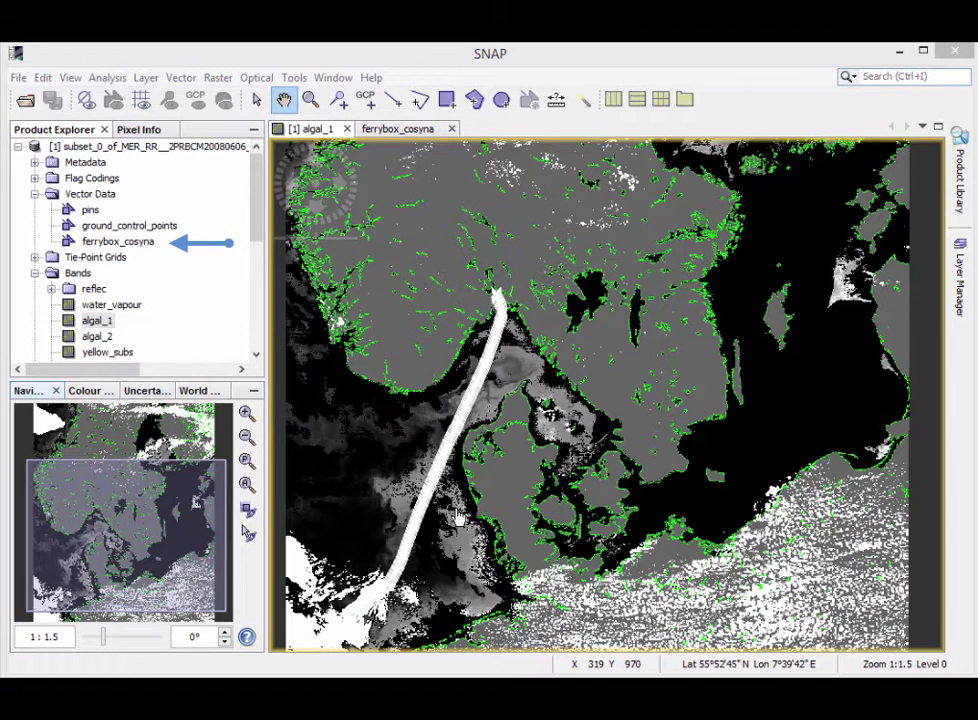
# Step: Glance at the ferrybox_cosyna table, then compute algal_1 statistics over all 514127 pixels
pyautogui.click(397, 131)
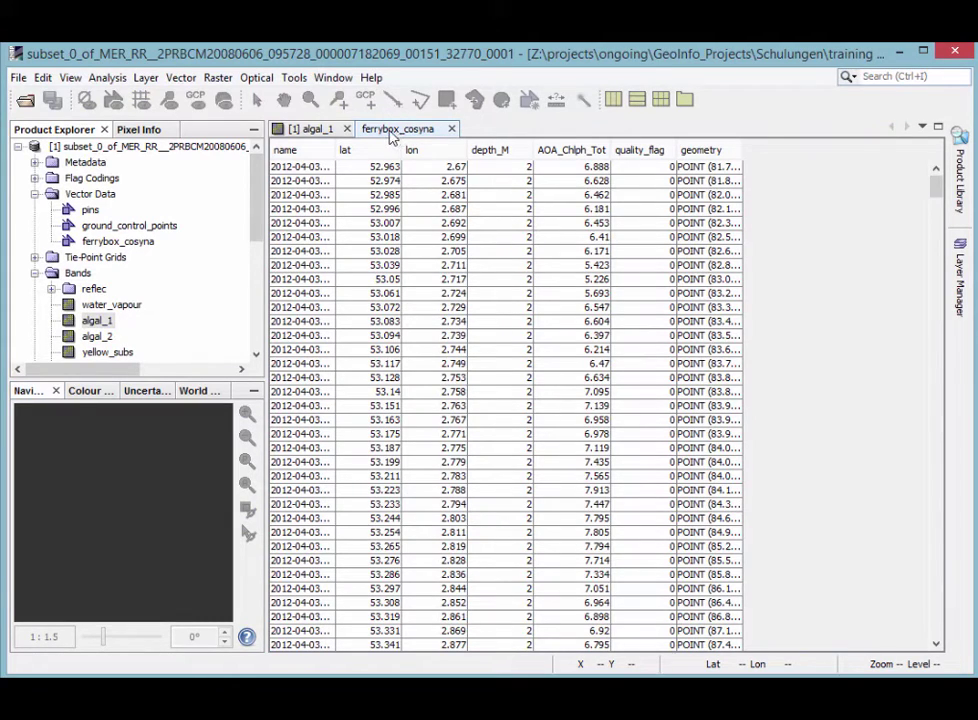
pyautogui.click(325, 132)
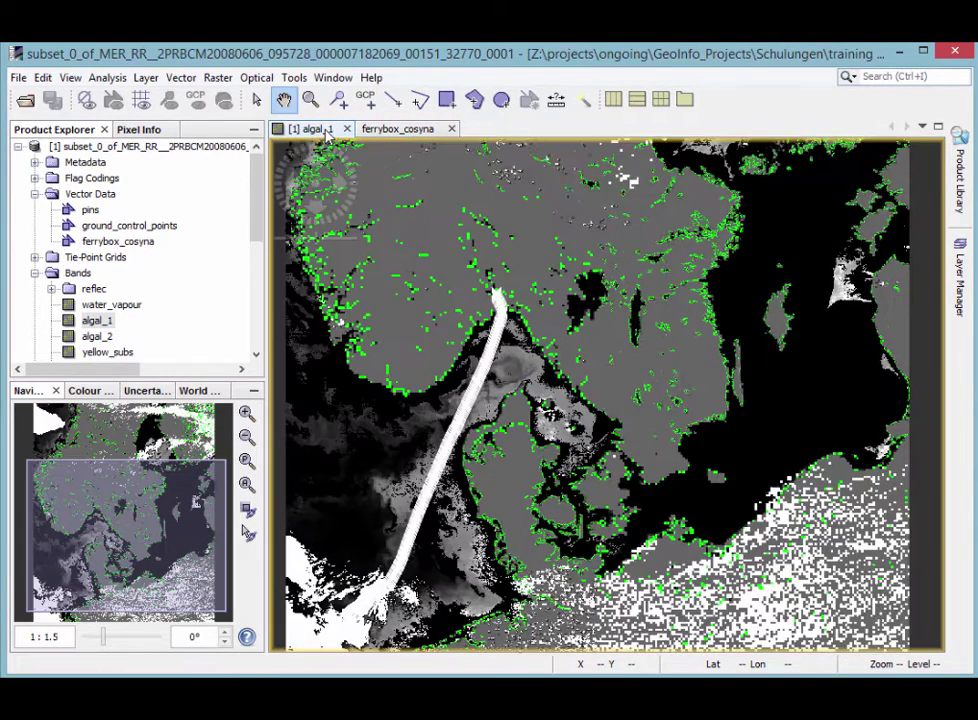
pyautogui.click(108, 78)
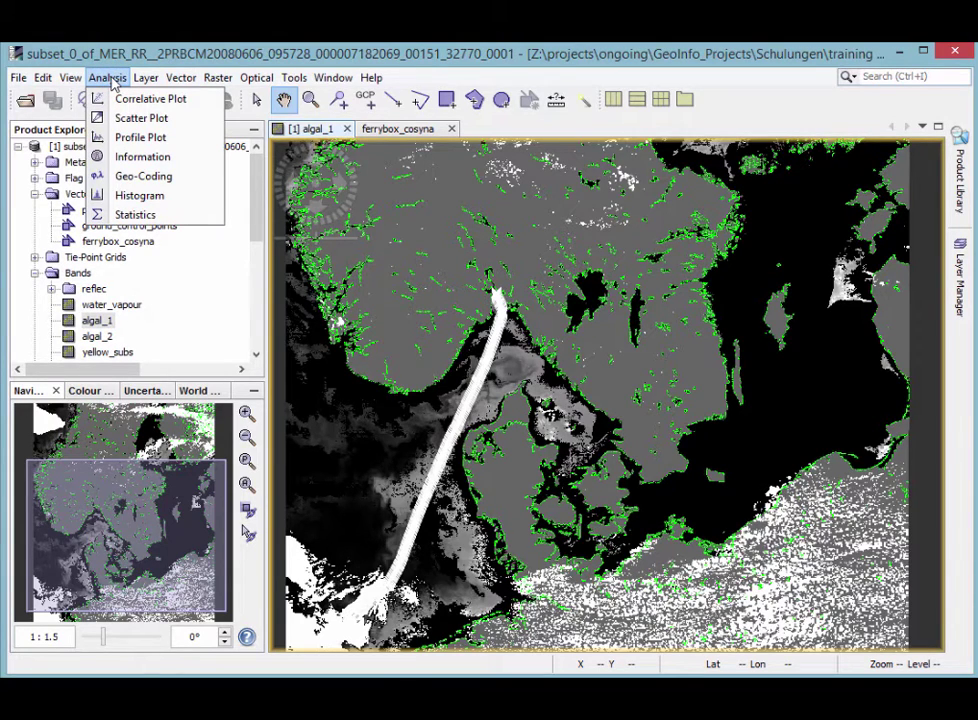
pyautogui.click(120, 217)
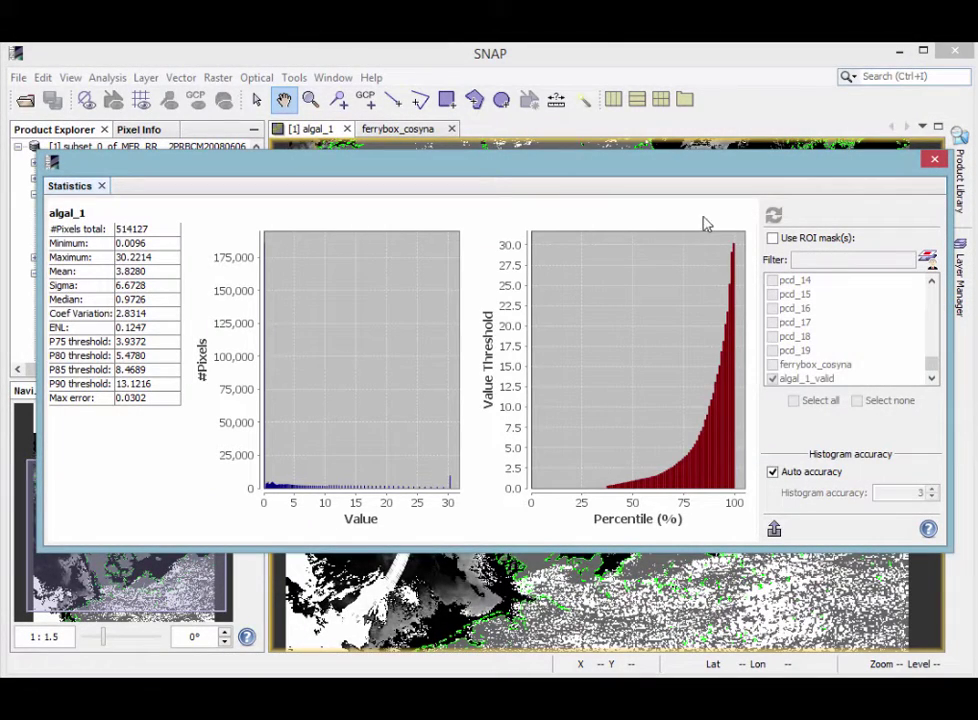
# Step: Recompute algal_1 statistics within the algal_1_valid ROI mask, giving 145183 pixels and mean 2.7946
pyautogui.click(772, 238)
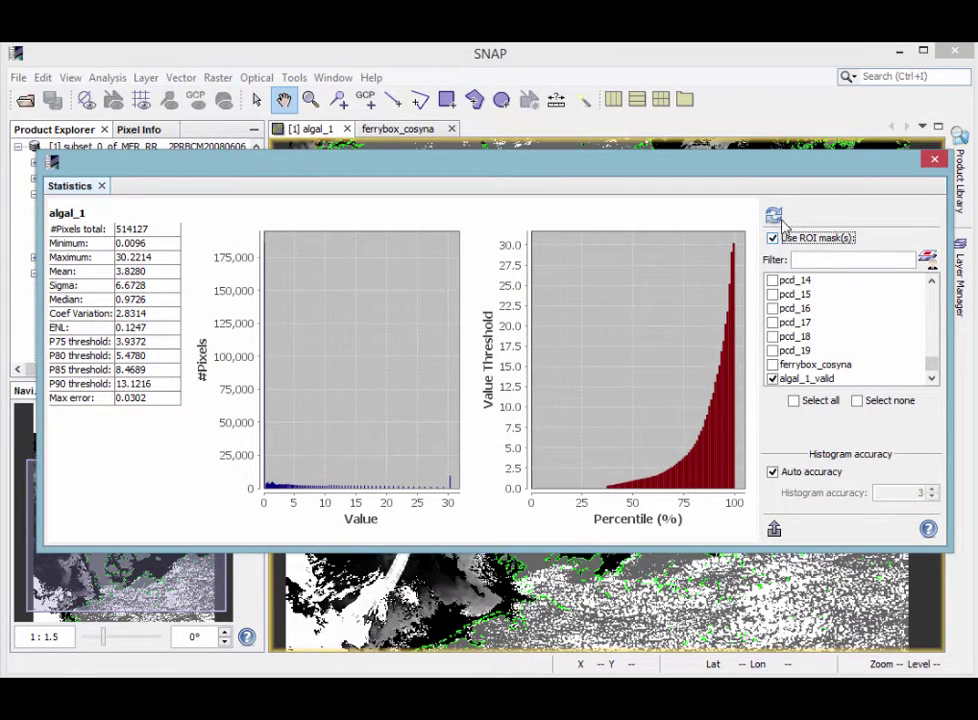
pyautogui.click(774, 215)
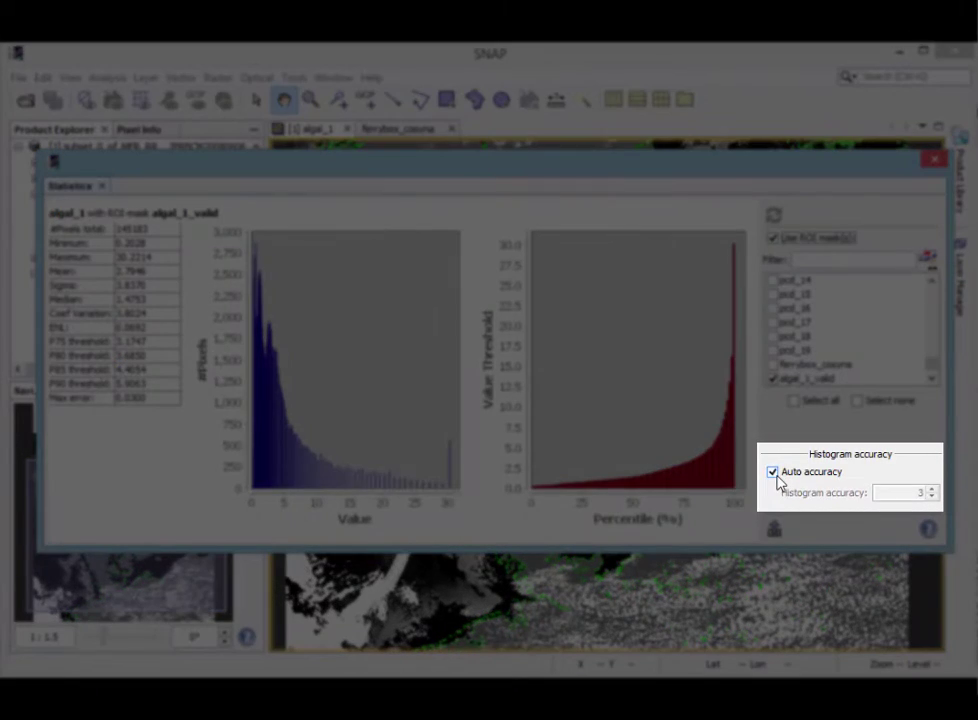
# Step: Turn off auto accuracy and set the histogram accuracy manually to 6
pyautogui.click(774, 474)
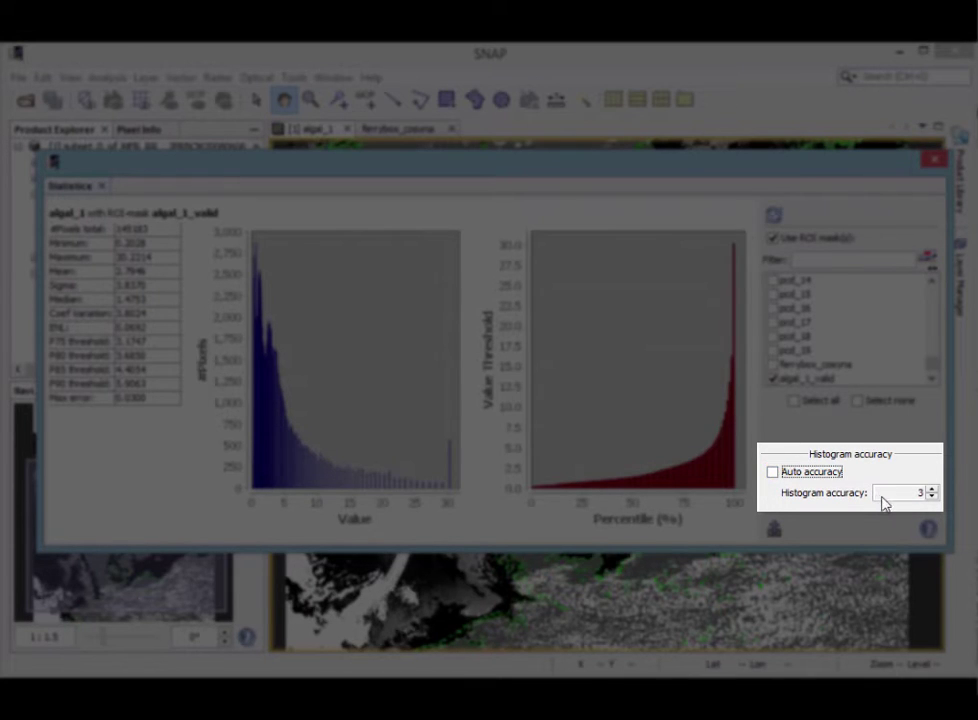
pyautogui.click(932, 497)
pyautogui.click(932, 497)
pyautogui.click(932, 497)
pyautogui.click(932, 489)
pyautogui.click(932, 489)
pyautogui.click(932, 489)
pyautogui.click(932, 489)
pyautogui.click(932, 489)
pyautogui.click(933, 489)
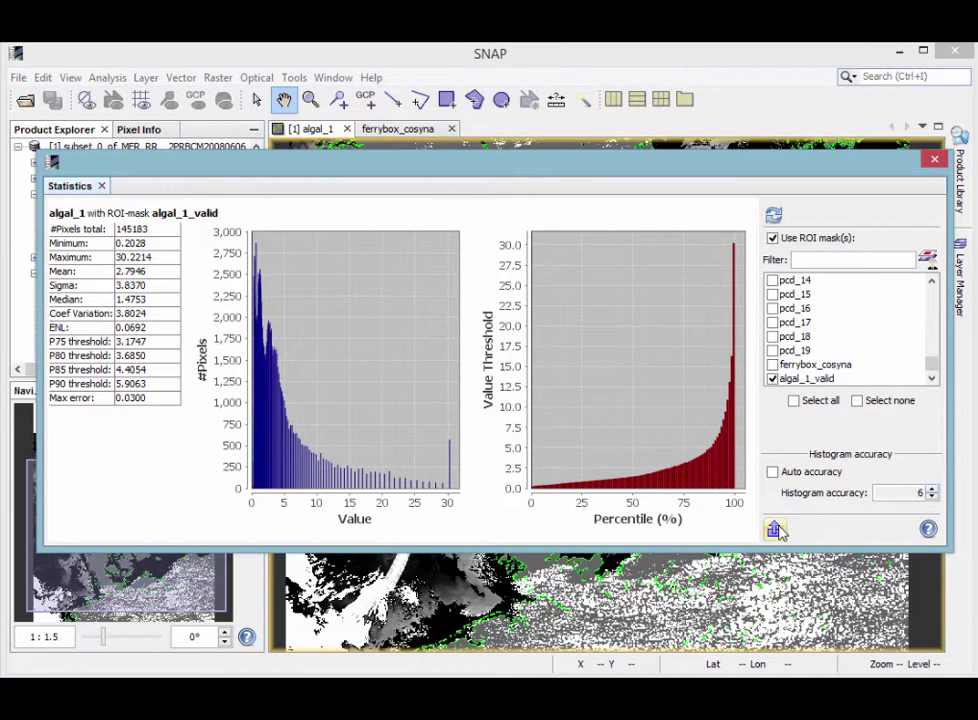
# Step: Inspect the statistics export options and the percentile chart and copy-data context menus
pyautogui.click(775, 529)
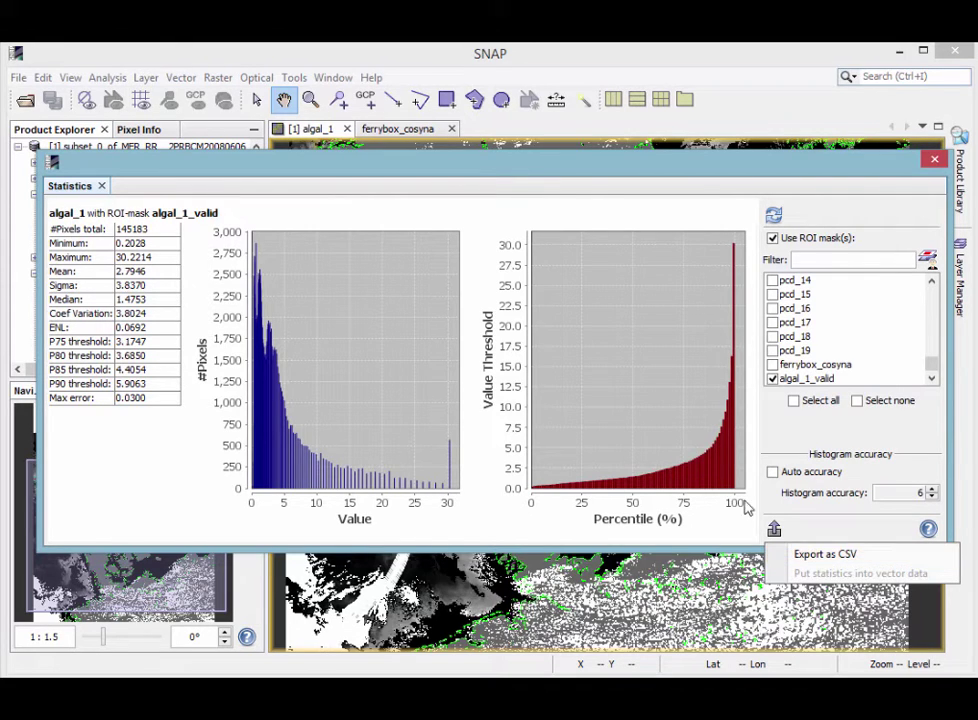
pyautogui.rightClick(648, 372)
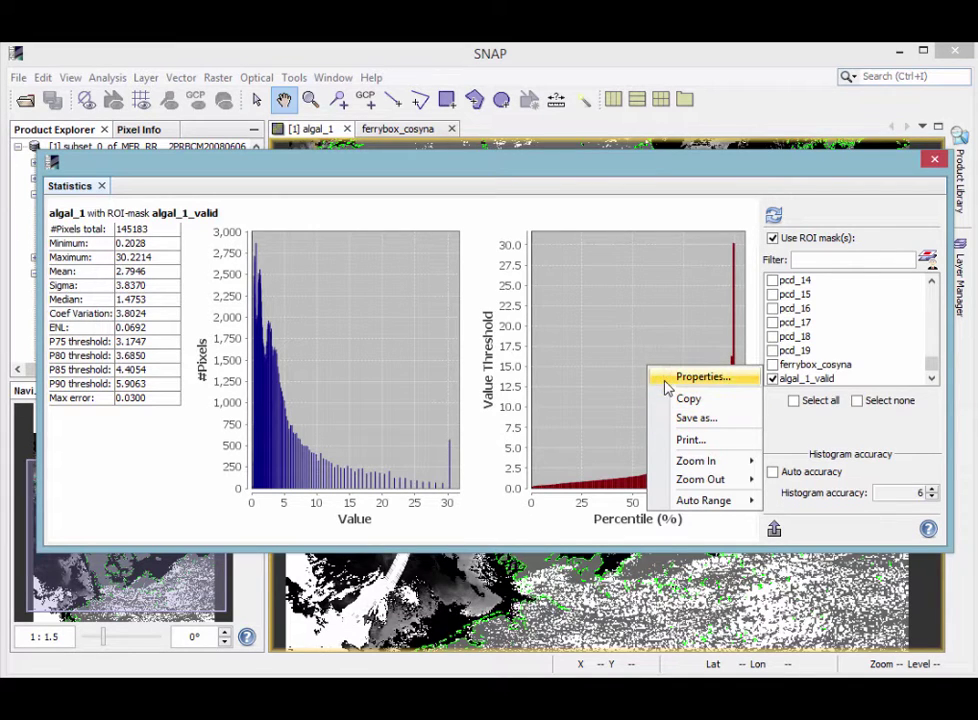
pyautogui.moveTo(652, 464)
pyautogui.moveTo(658, 487)
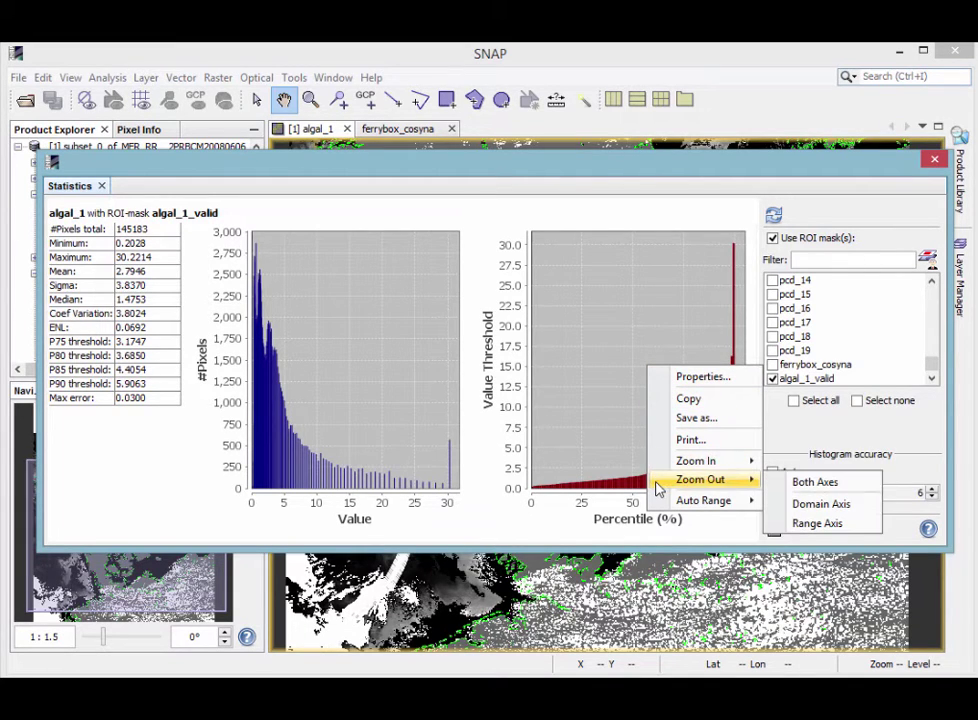
pyautogui.click(569, 369)
pyautogui.rightClick(116, 304)
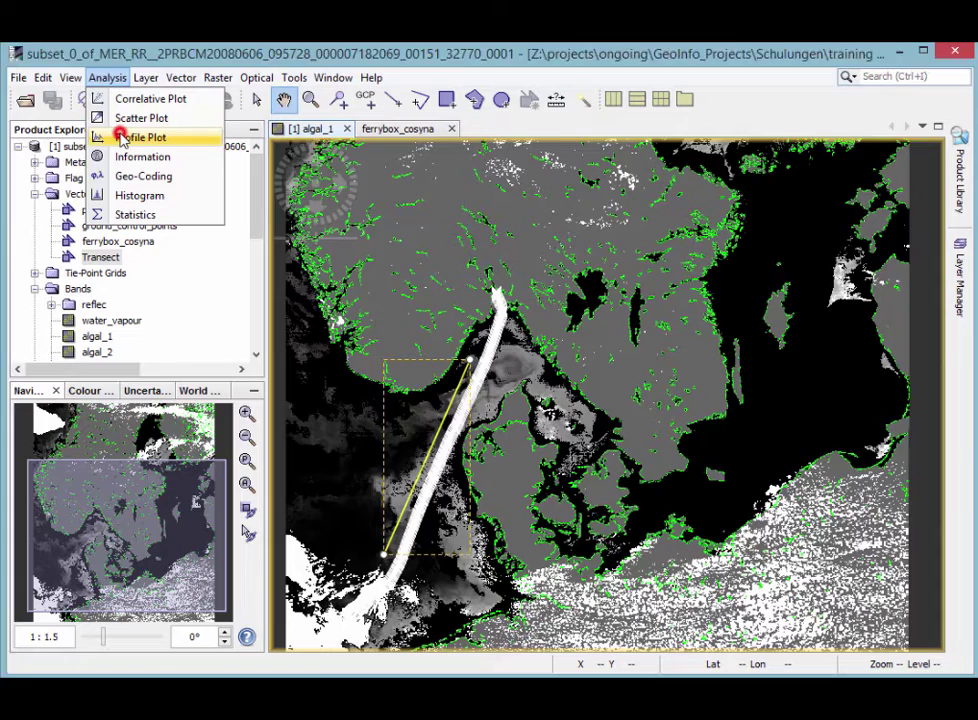
# Step: Plot the algal_1 profile along the transect in a narrowed window and read a value near the end
pyautogui.click(123, 137)
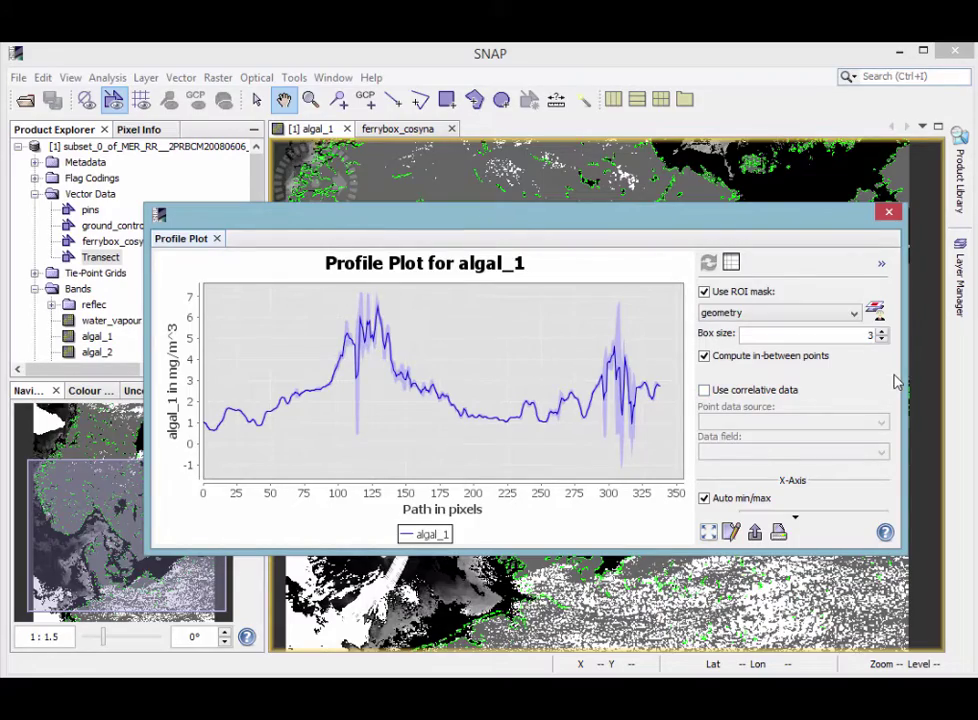
pyautogui.moveTo(902, 373); pyautogui.dragTo(816, 384)
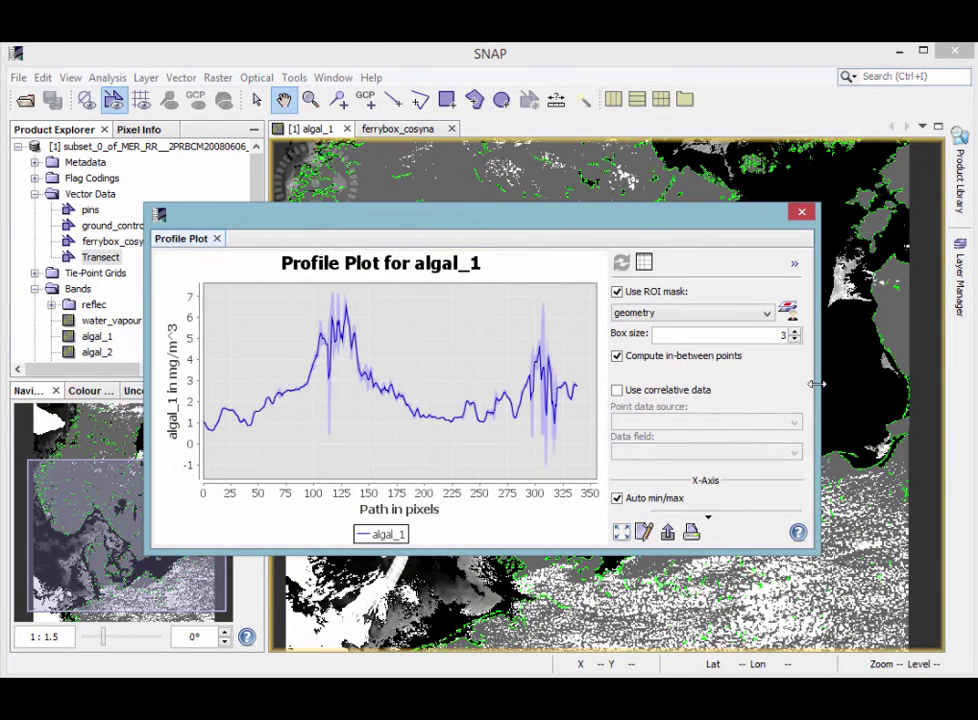
pyautogui.click(566, 393)
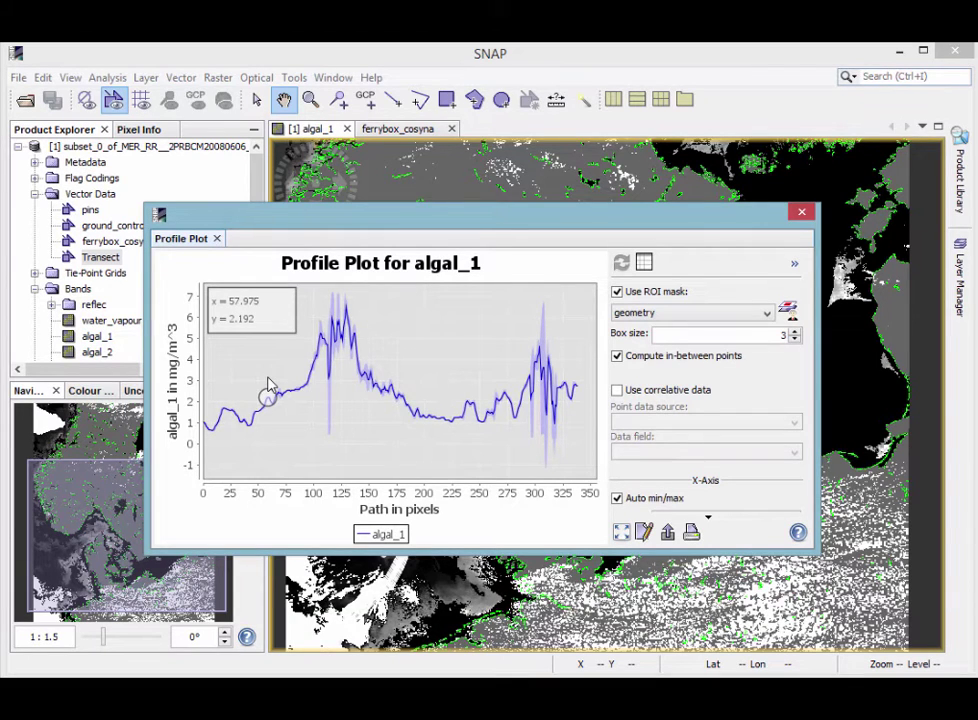
# Step: Overlay ferrybox_cosyna AOA_Chlph_Tot correlative points on the profile and turn off its ROI mask
pyautogui.click(617, 393)
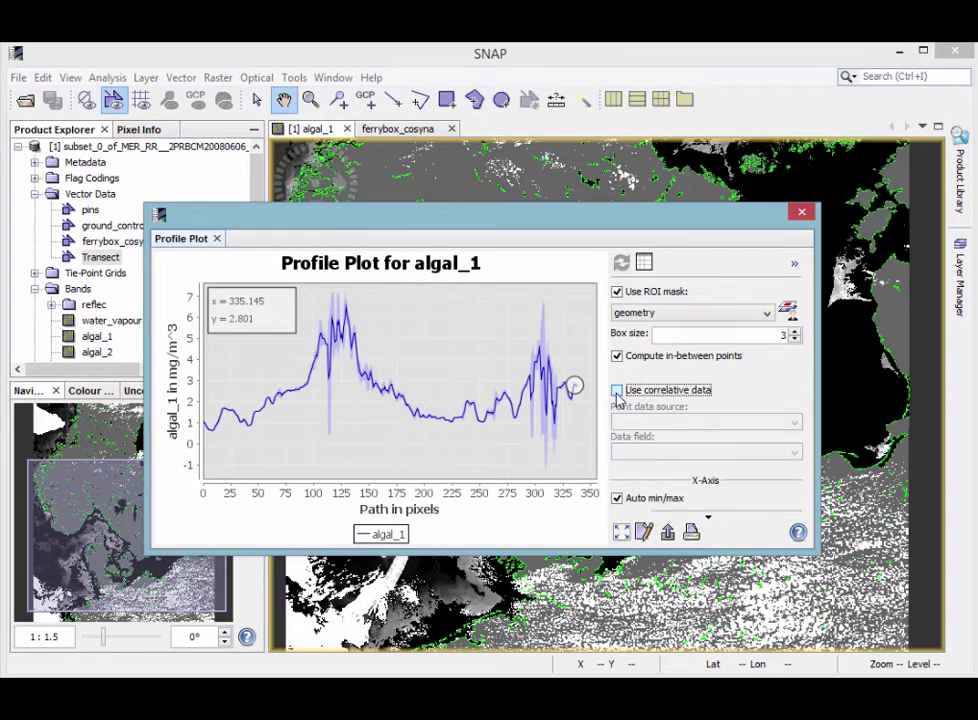
pyautogui.click(617, 391)
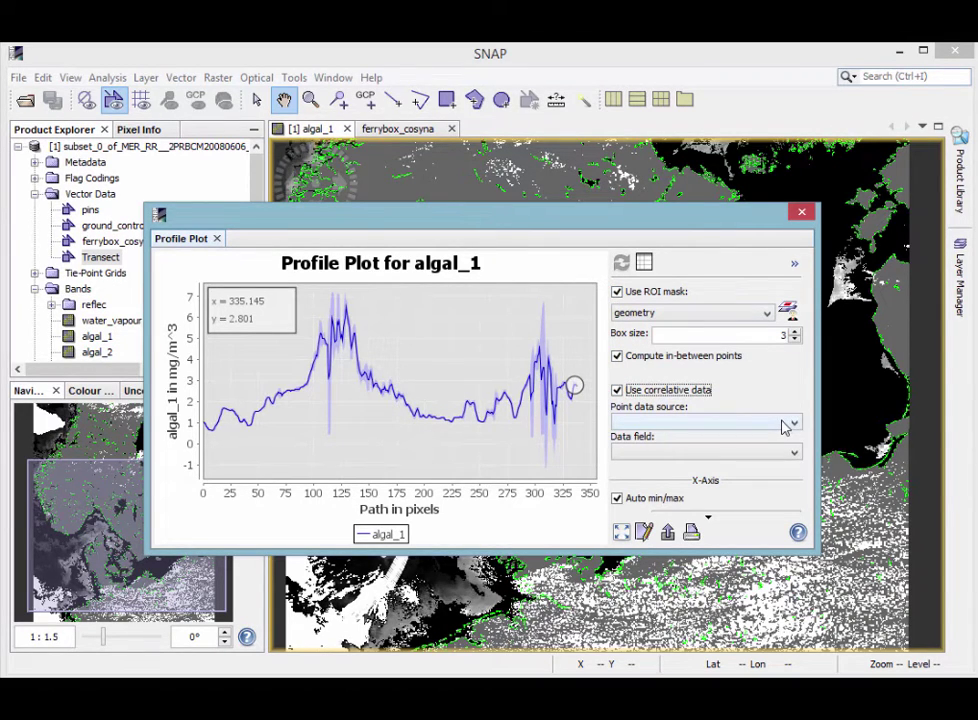
pyautogui.click(783, 424)
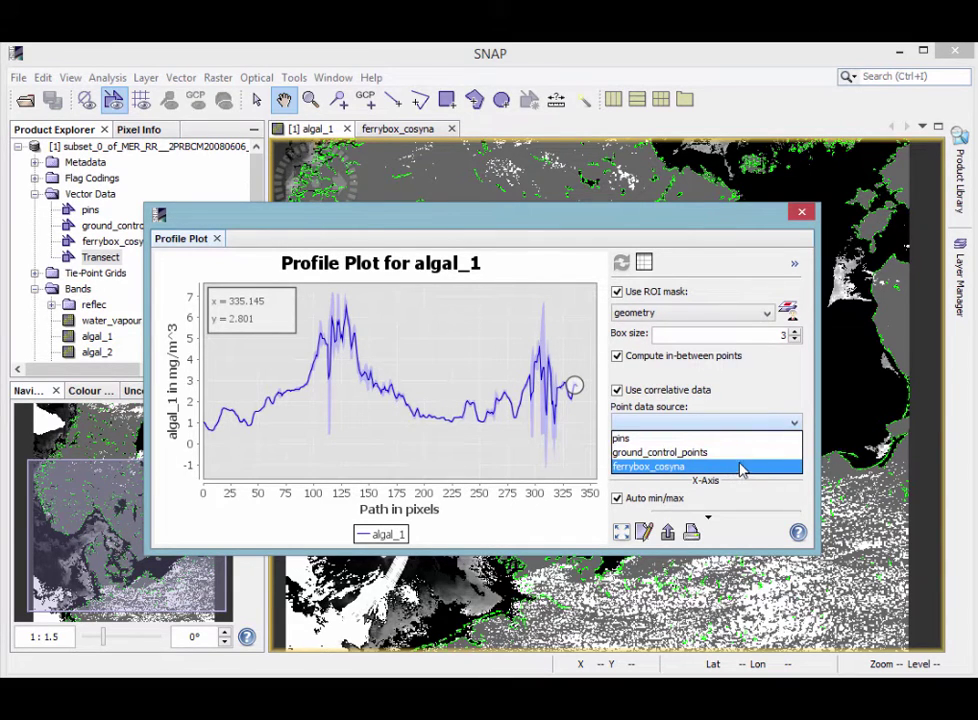
pyautogui.click(790, 463)
pyautogui.click(788, 452)
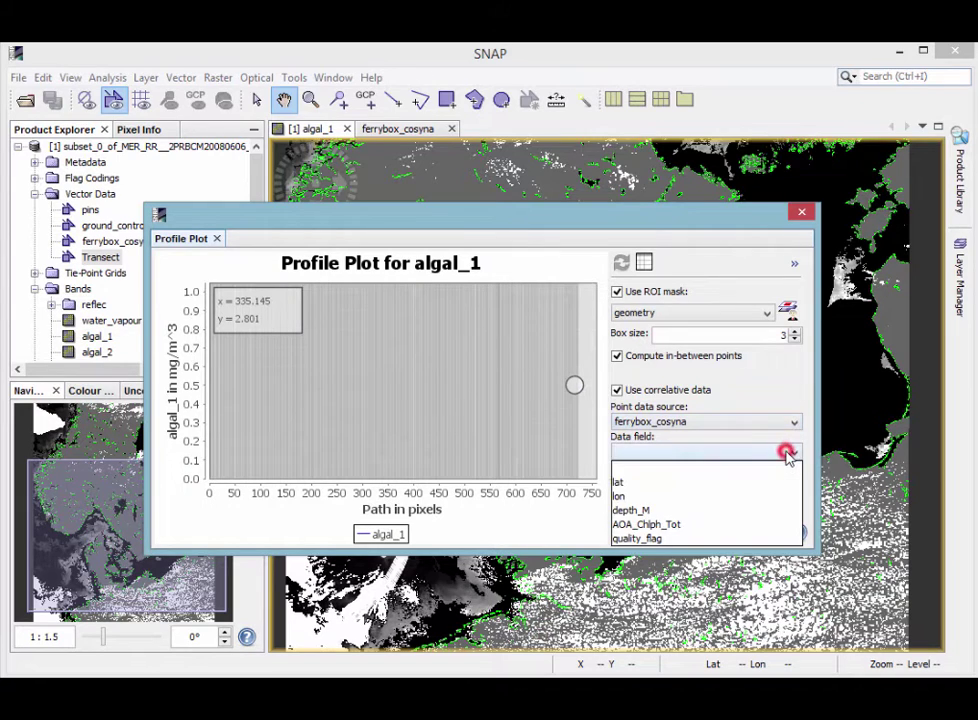
pyautogui.click(699, 528)
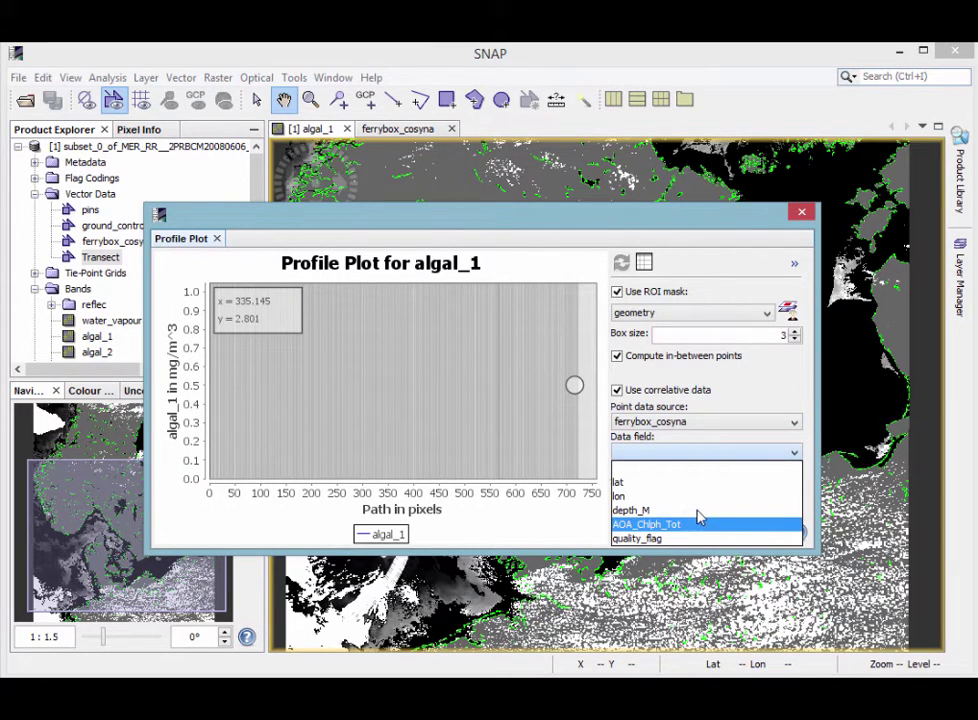
pyautogui.click(617, 291)
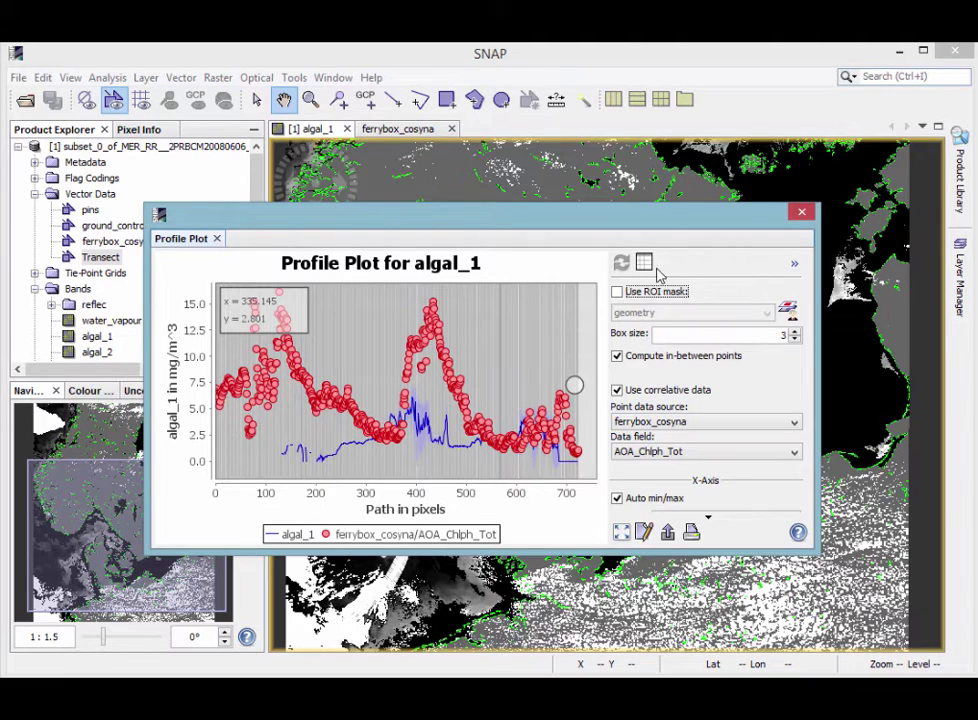
# Step: Re-enable the profile's ROI mask with algal_1_valid so only valid pixels are plotted
pyautogui.click(619, 291)
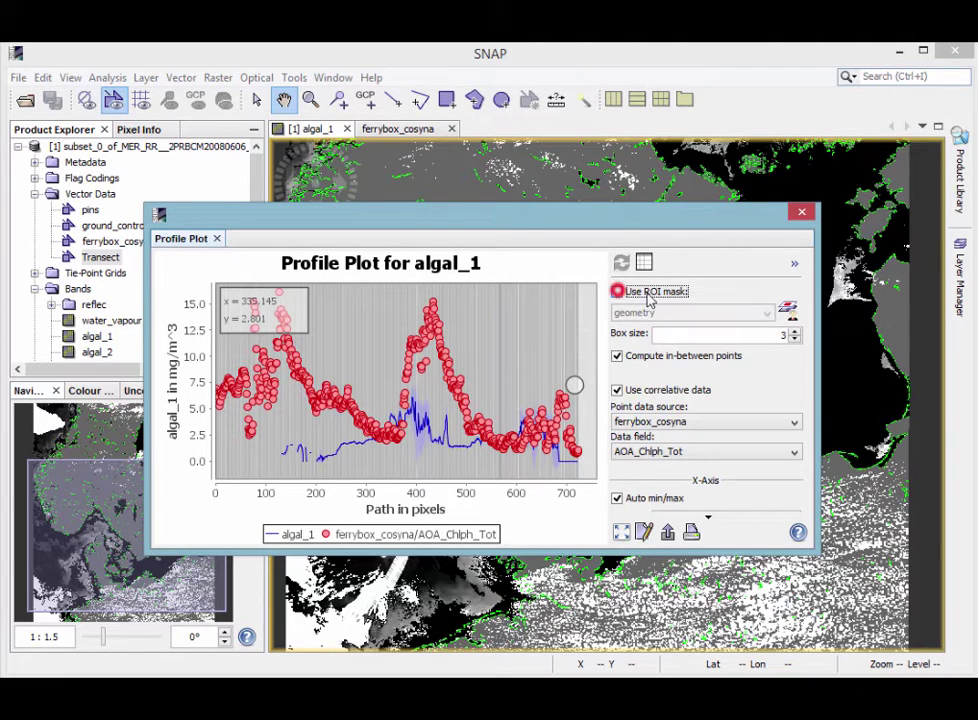
pyautogui.click(768, 314)
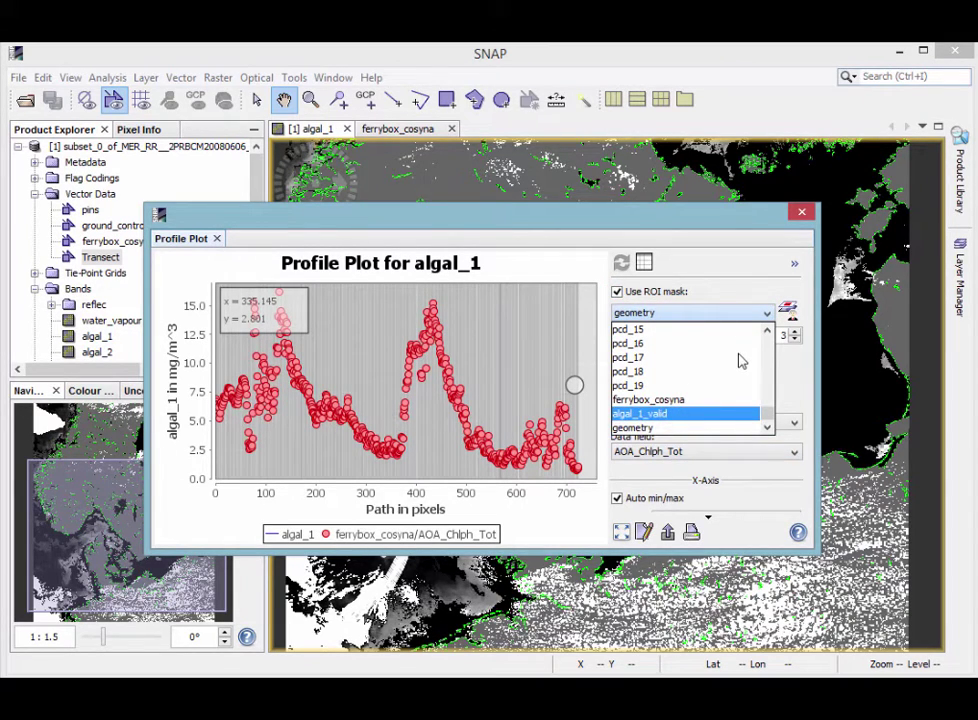
pyautogui.press('Return')
pyautogui.scroll(-5, 737, 362)
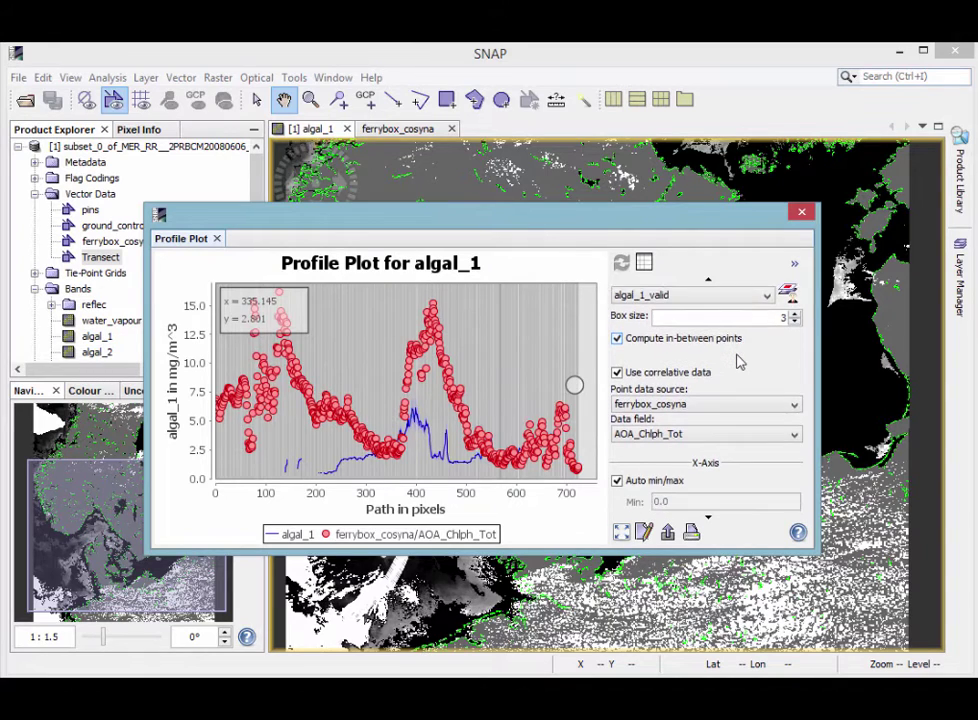
pyautogui.scroll(-2, 737, 362)
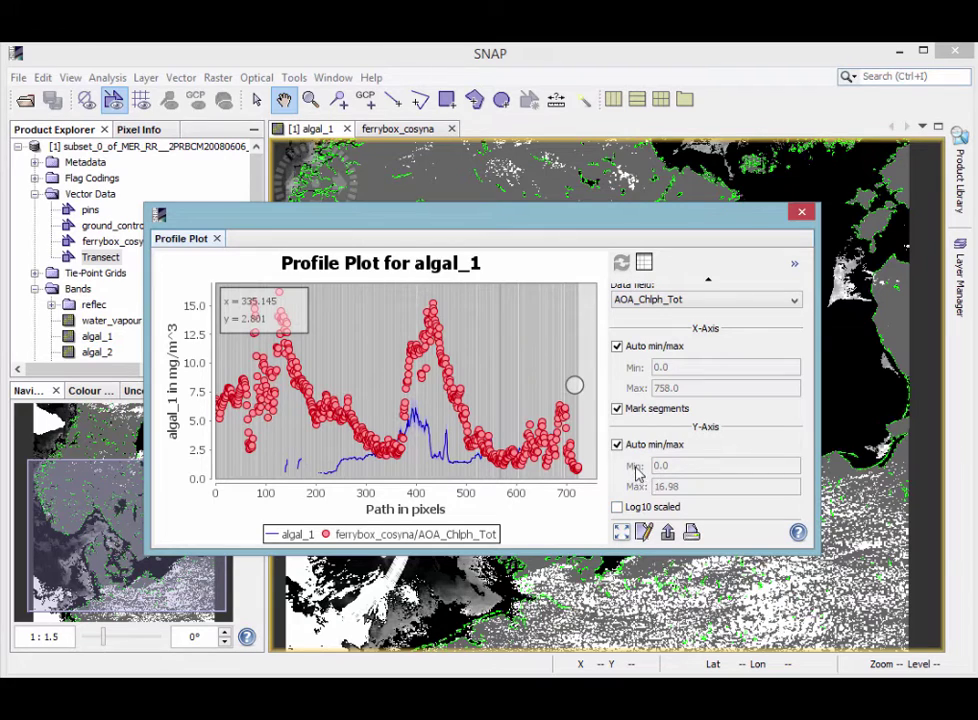
pyautogui.click(617, 410)
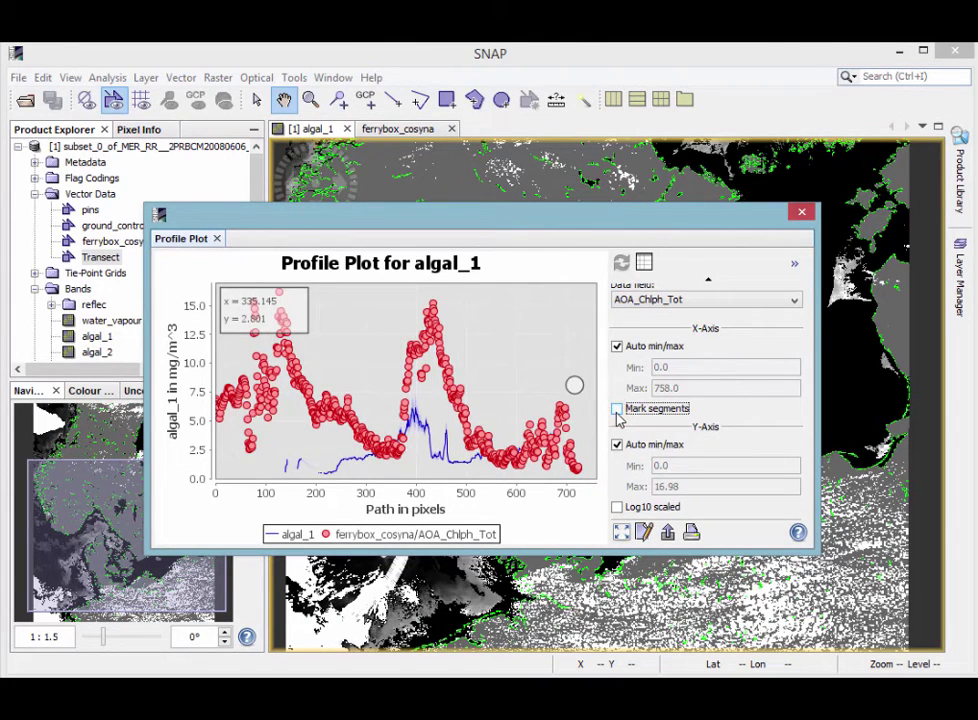
pyautogui.click(617, 410)
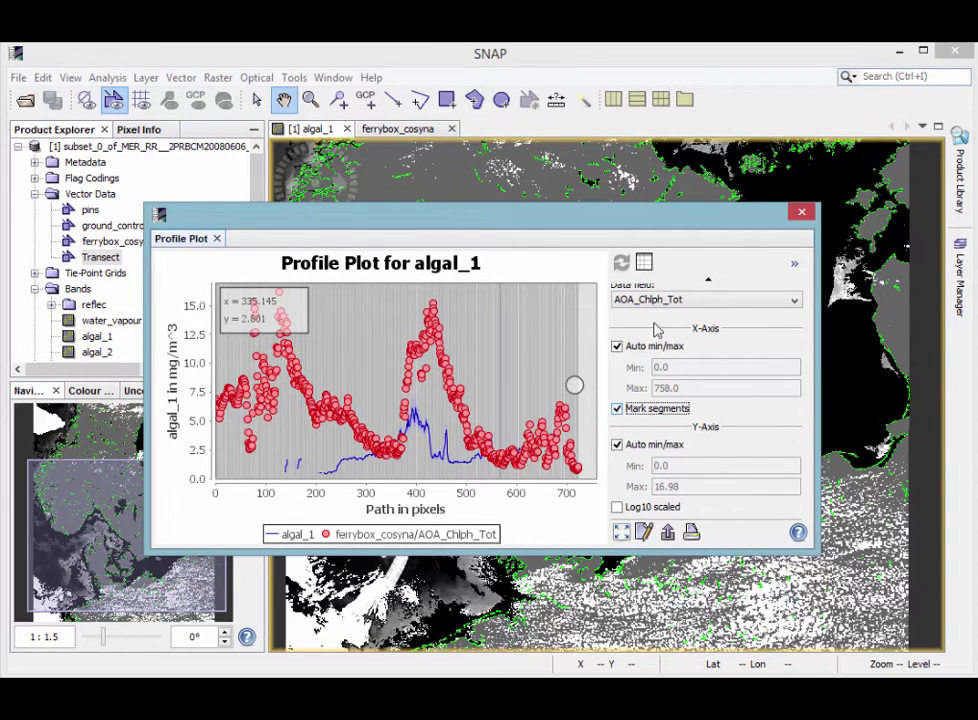
pyautogui.click(646, 264)
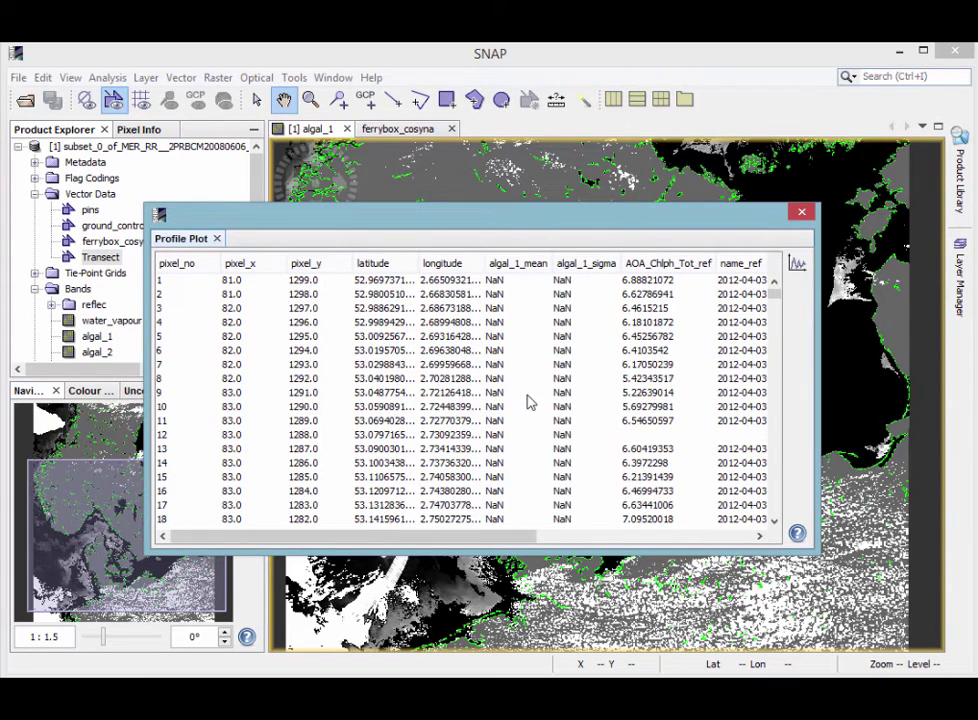
pyautogui.rightClick(530, 401)
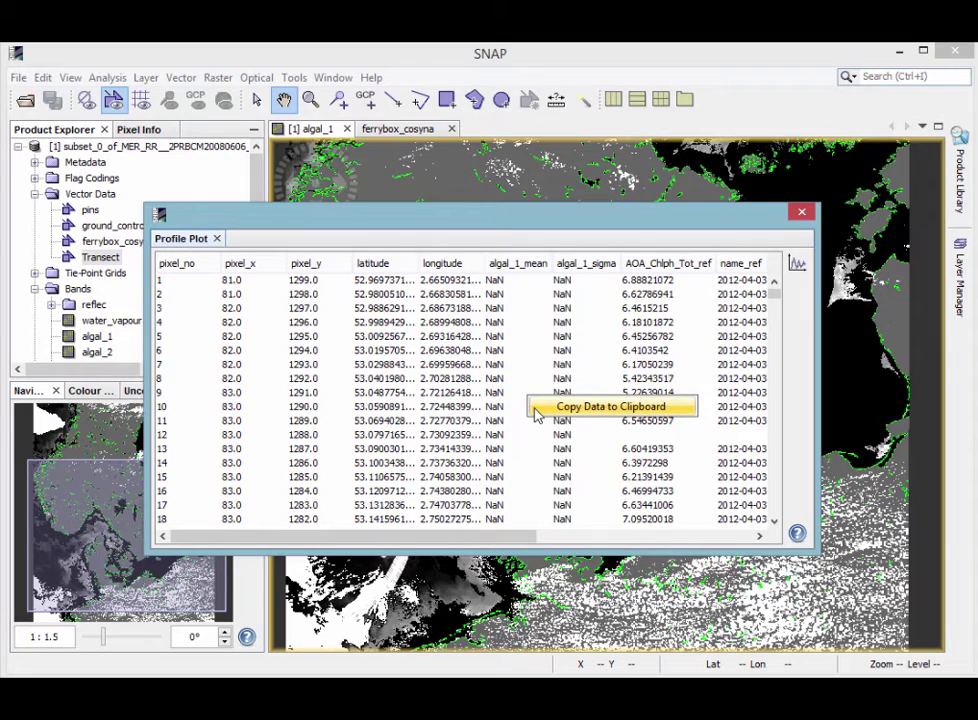
pyautogui.click(796, 264)
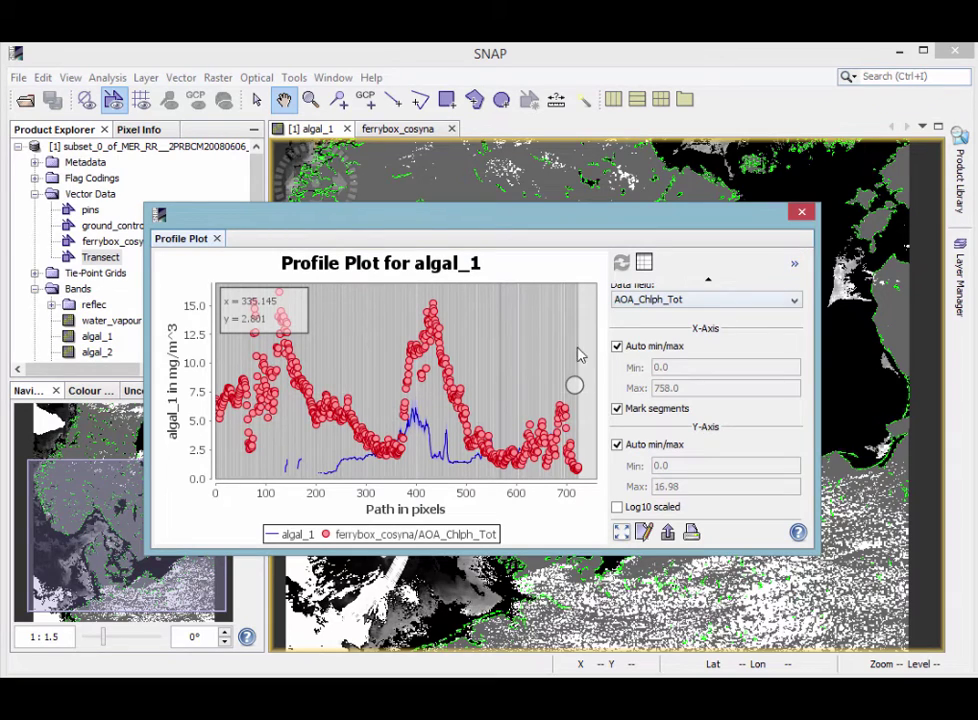
# Step: Check the profile chart's context menu, then read x = 687.977, y = 5.943 at a ferrybox point
pyautogui.rightClick(523, 353)
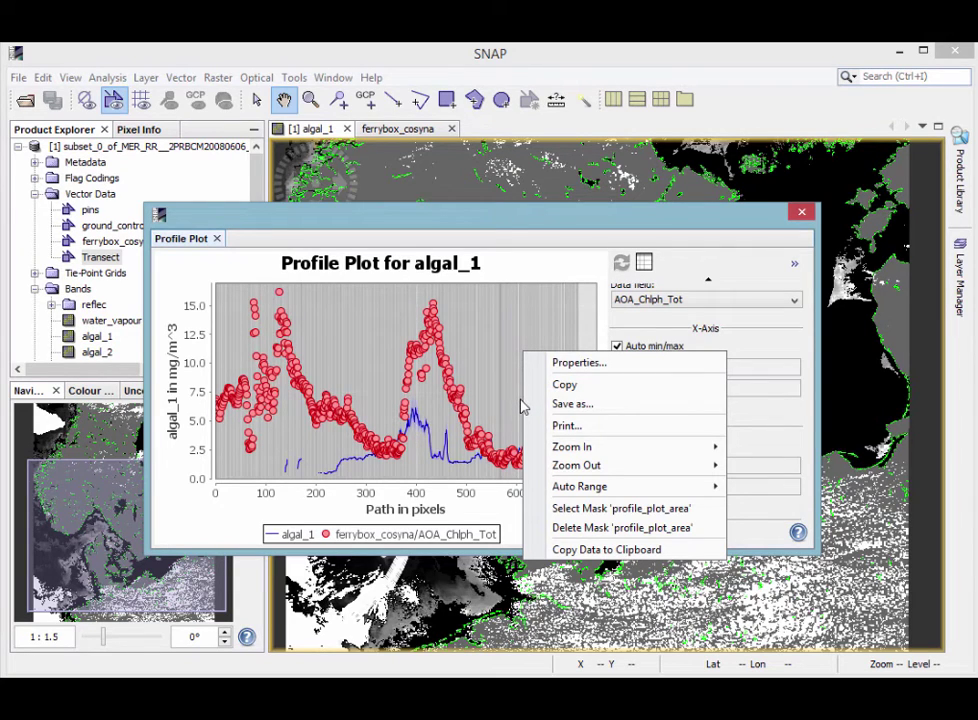
pyautogui.click(509, 400)
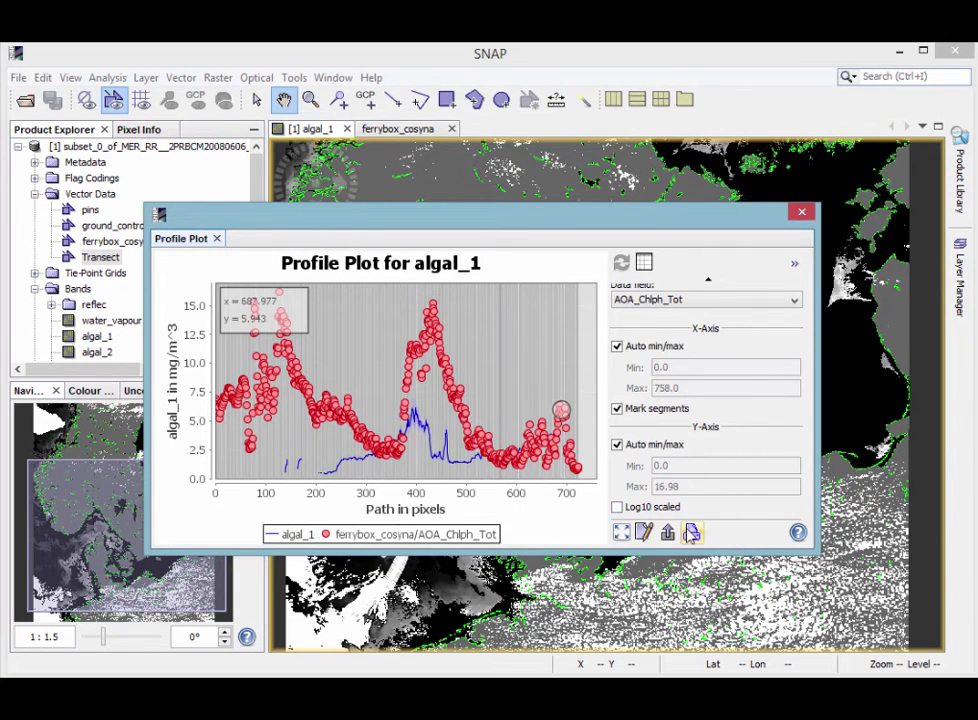